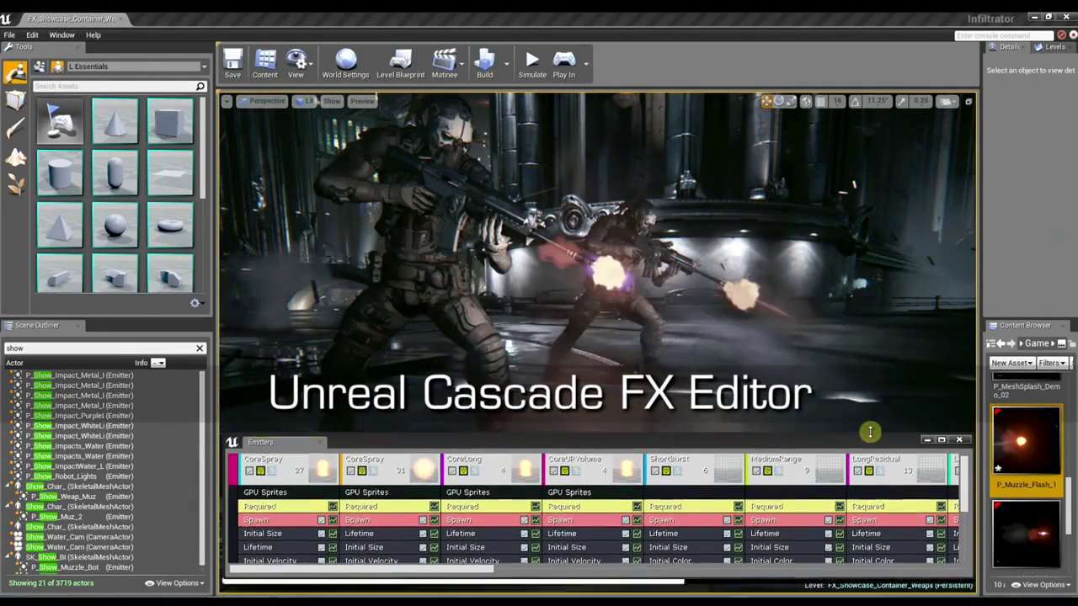
Step: Solo the Particle Emitter with Mesh Data so only its glowing tracer streaks play
{"action": "left_click_drag", "start_coordinate": [381, 575], "coordinate": [833, 575]}
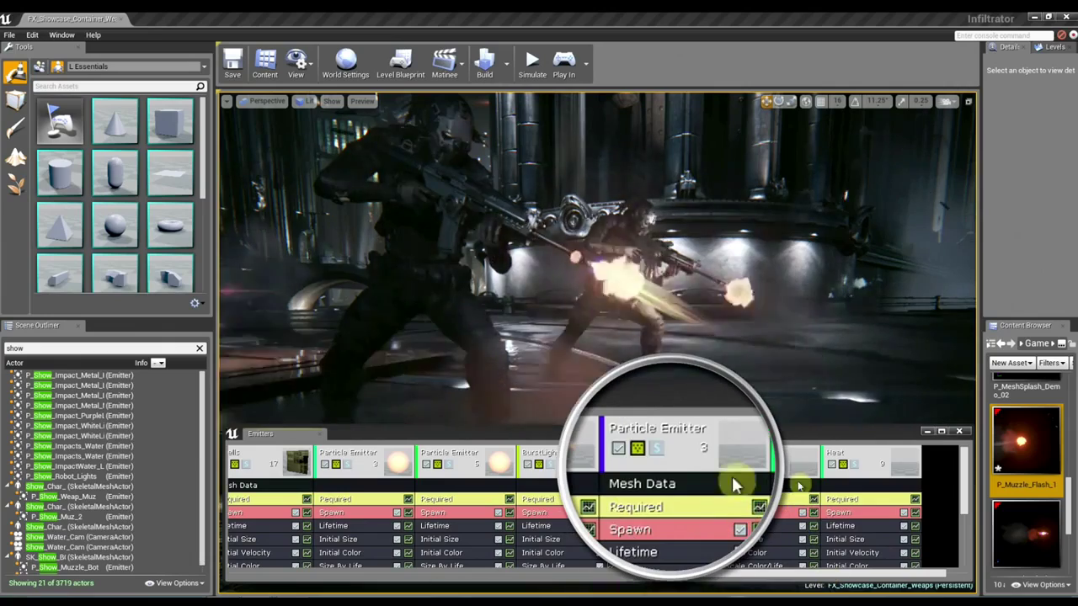
{"action": "left_click", "coordinate": [657, 451]}
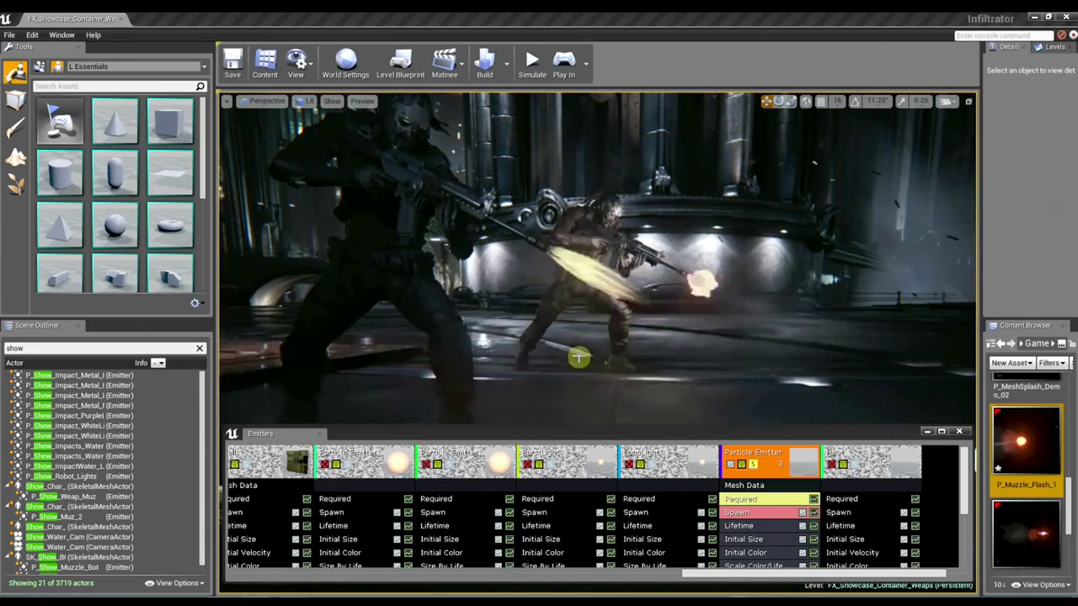
Step: Solo BurstLight, then LoopLight, and inspect LoopLight's Initial Color and Initial Size modules
{"action": "left_click", "coordinate": [583, 473]}
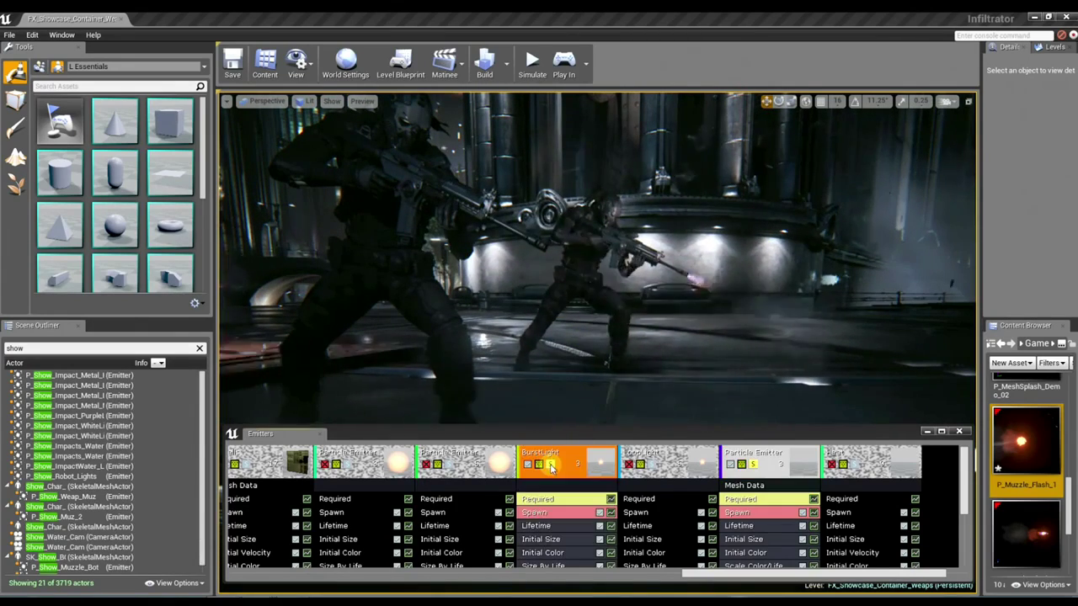
{"action": "left_click", "coordinate": [652, 469]}
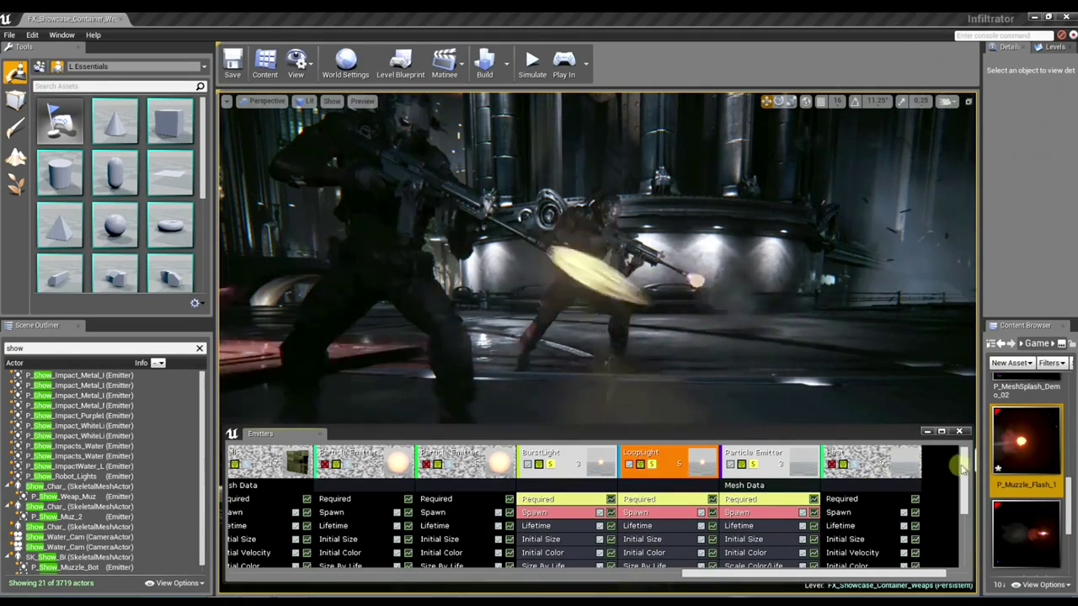
{"action": "scroll", "coordinate": [963, 471], "scroll_direction": "down", "scroll_amount": 3}
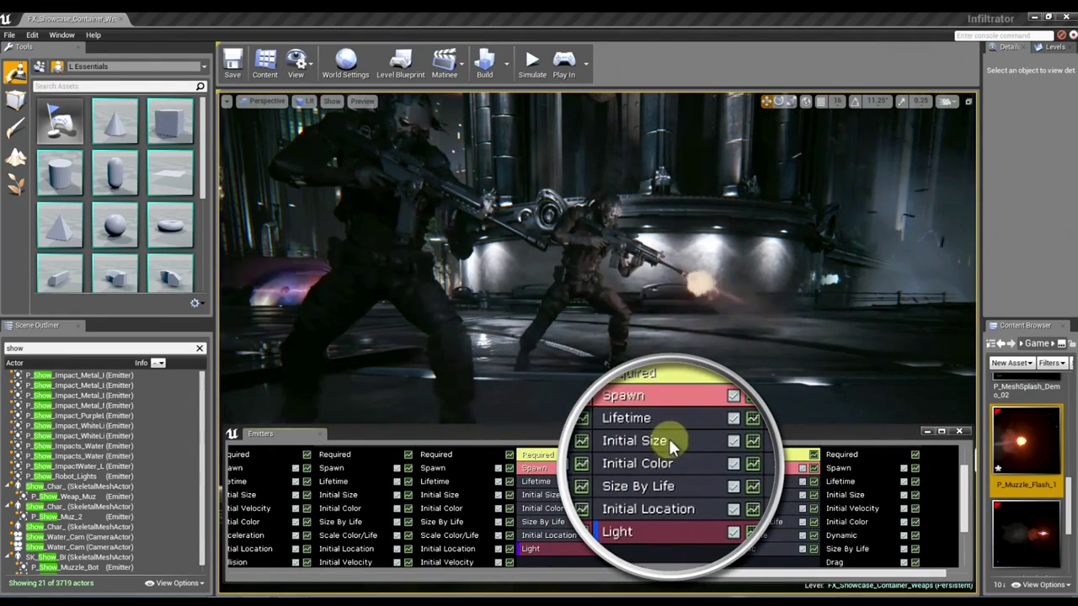
{"action": "left_click", "coordinate": [661, 510]}
{"action": "left_click", "coordinate": [669, 441]}
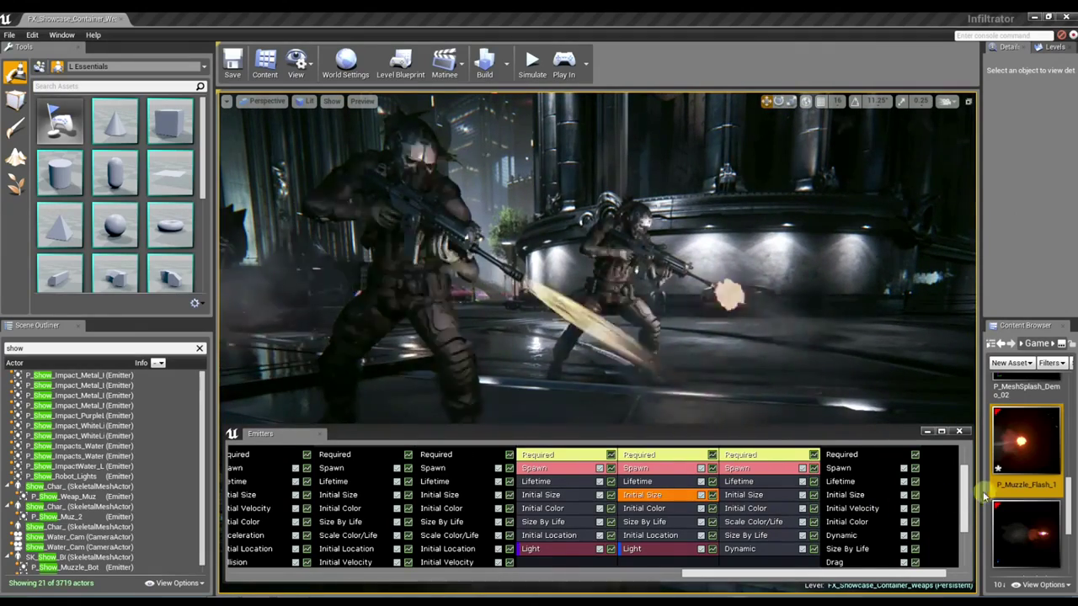
Step: Return to the emitter headers and toggle Solo on the Heat emitter
{"action": "scroll", "coordinate": [968, 496], "scroll_direction": "up", "scroll_amount": 1}
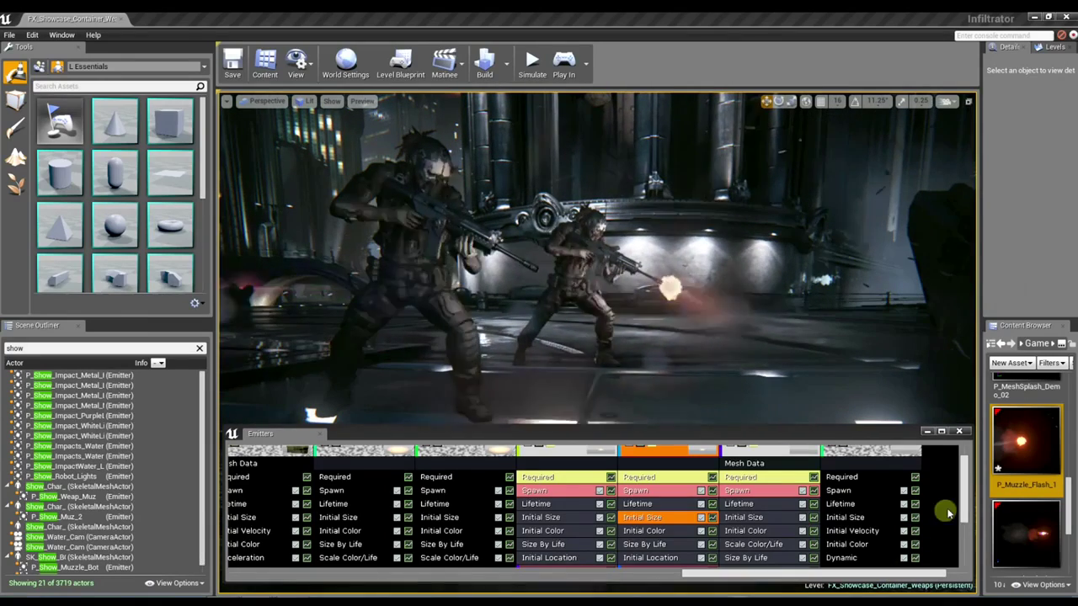
{"action": "scroll", "coordinate": [951, 501], "scroll_direction": "up", "scroll_amount": 1}
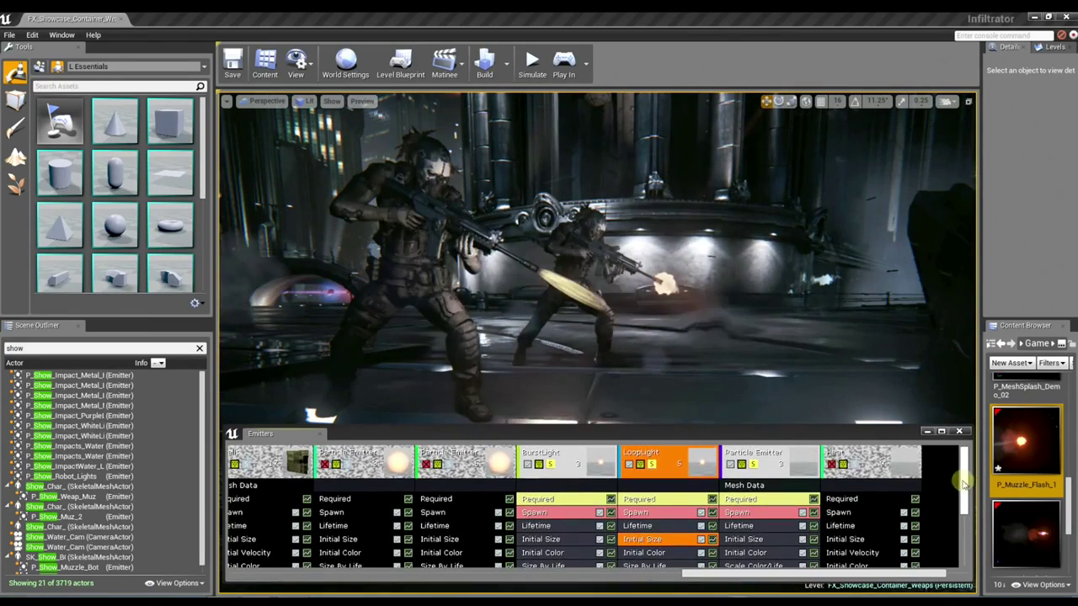
{"action": "left_click", "coordinate": [853, 463]}
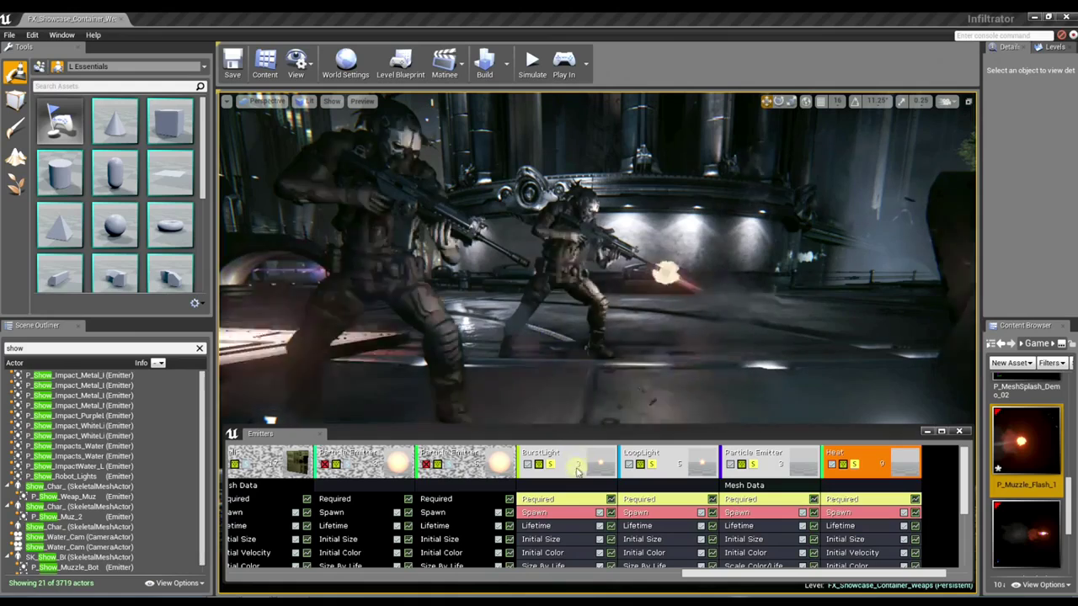
Step: Toggle Solo on BurstLight, LoopLight, the mesh emitter and Heat, leaving every emitter playing
{"action": "left_click", "coordinate": [601, 469]}
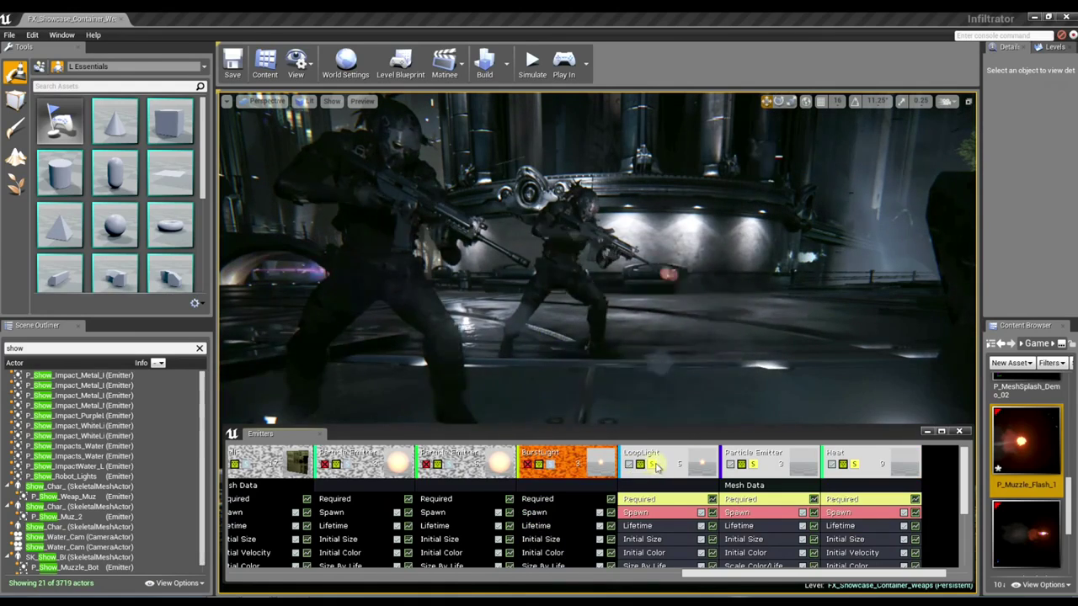
{"action": "left_click", "coordinate": [656, 467]}
{"action": "left_click", "coordinate": [770, 462]}
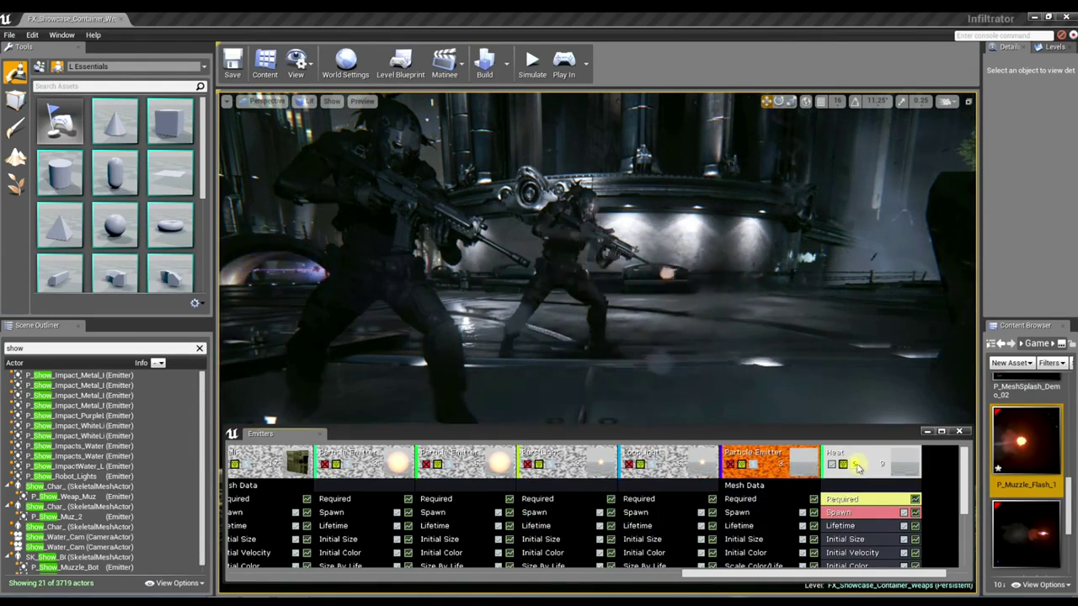
{"action": "left_click", "coordinate": [857, 467]}
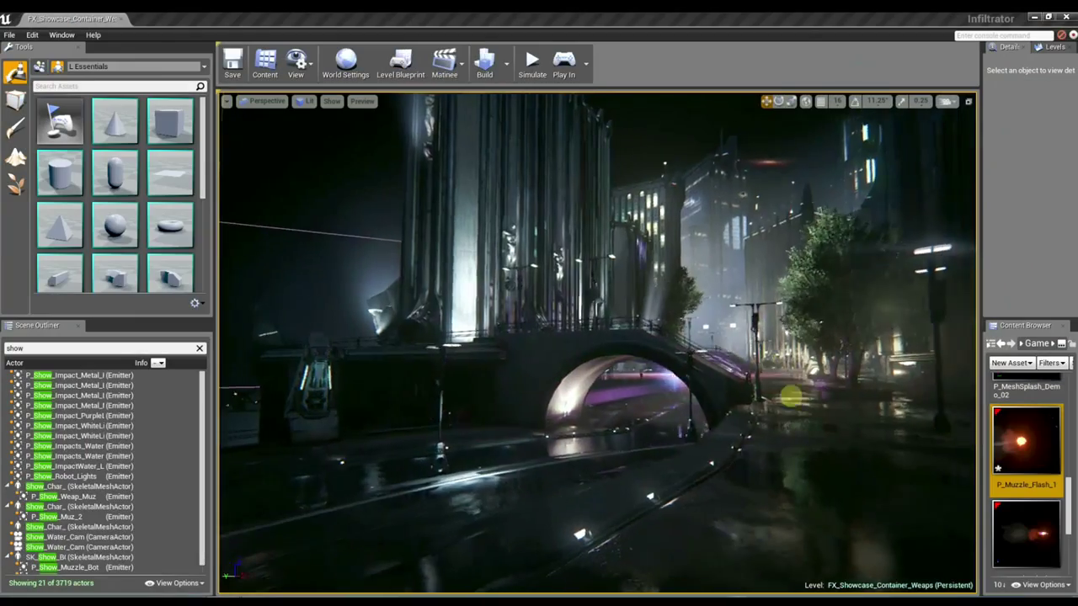
Step: Fly the camera forward, turning left along the rainy city street
{"action": "left_click_drag", "start_coordinate": [790, 446], "coordinate": [761, 348]}
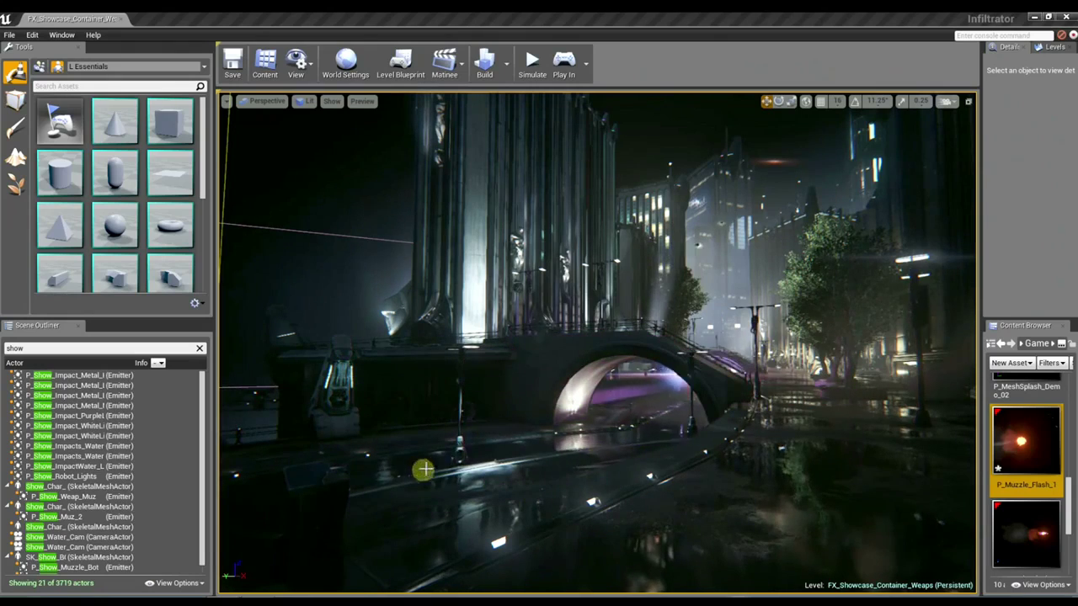